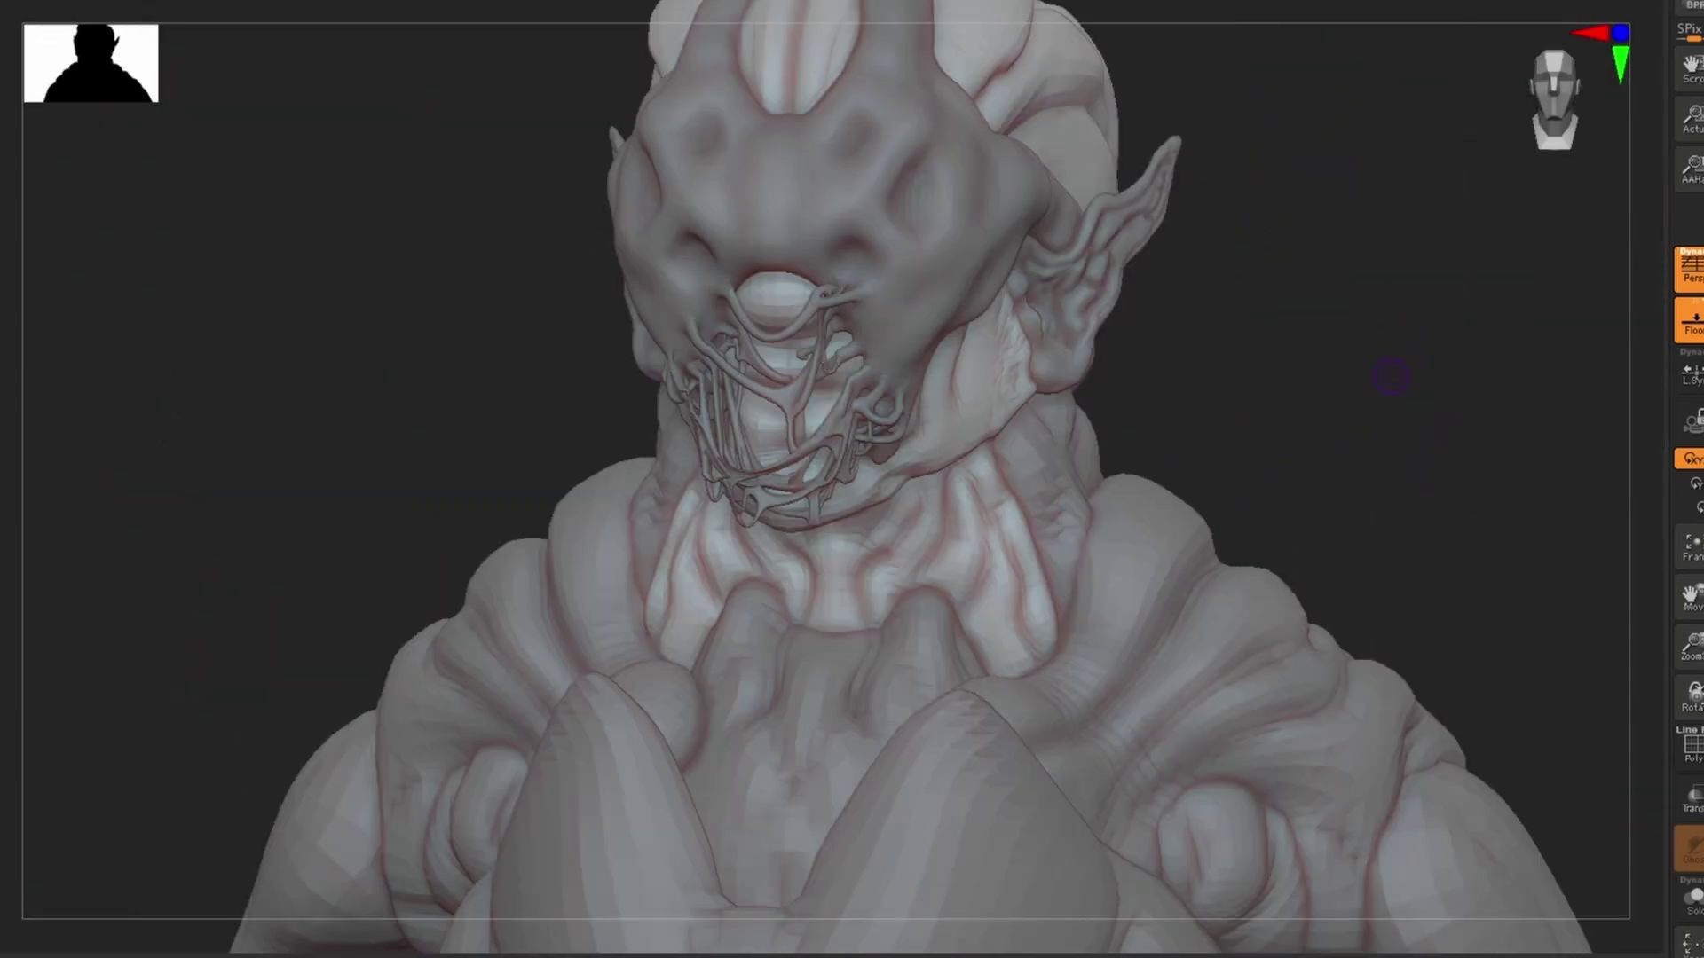
Angle the arm cylinder downward from the shoulder, then check it from the front, zoomed in.
{"action": "left_click_drag", "start_coordinate": [1472, 212], "coordinate": [1283, 218]}
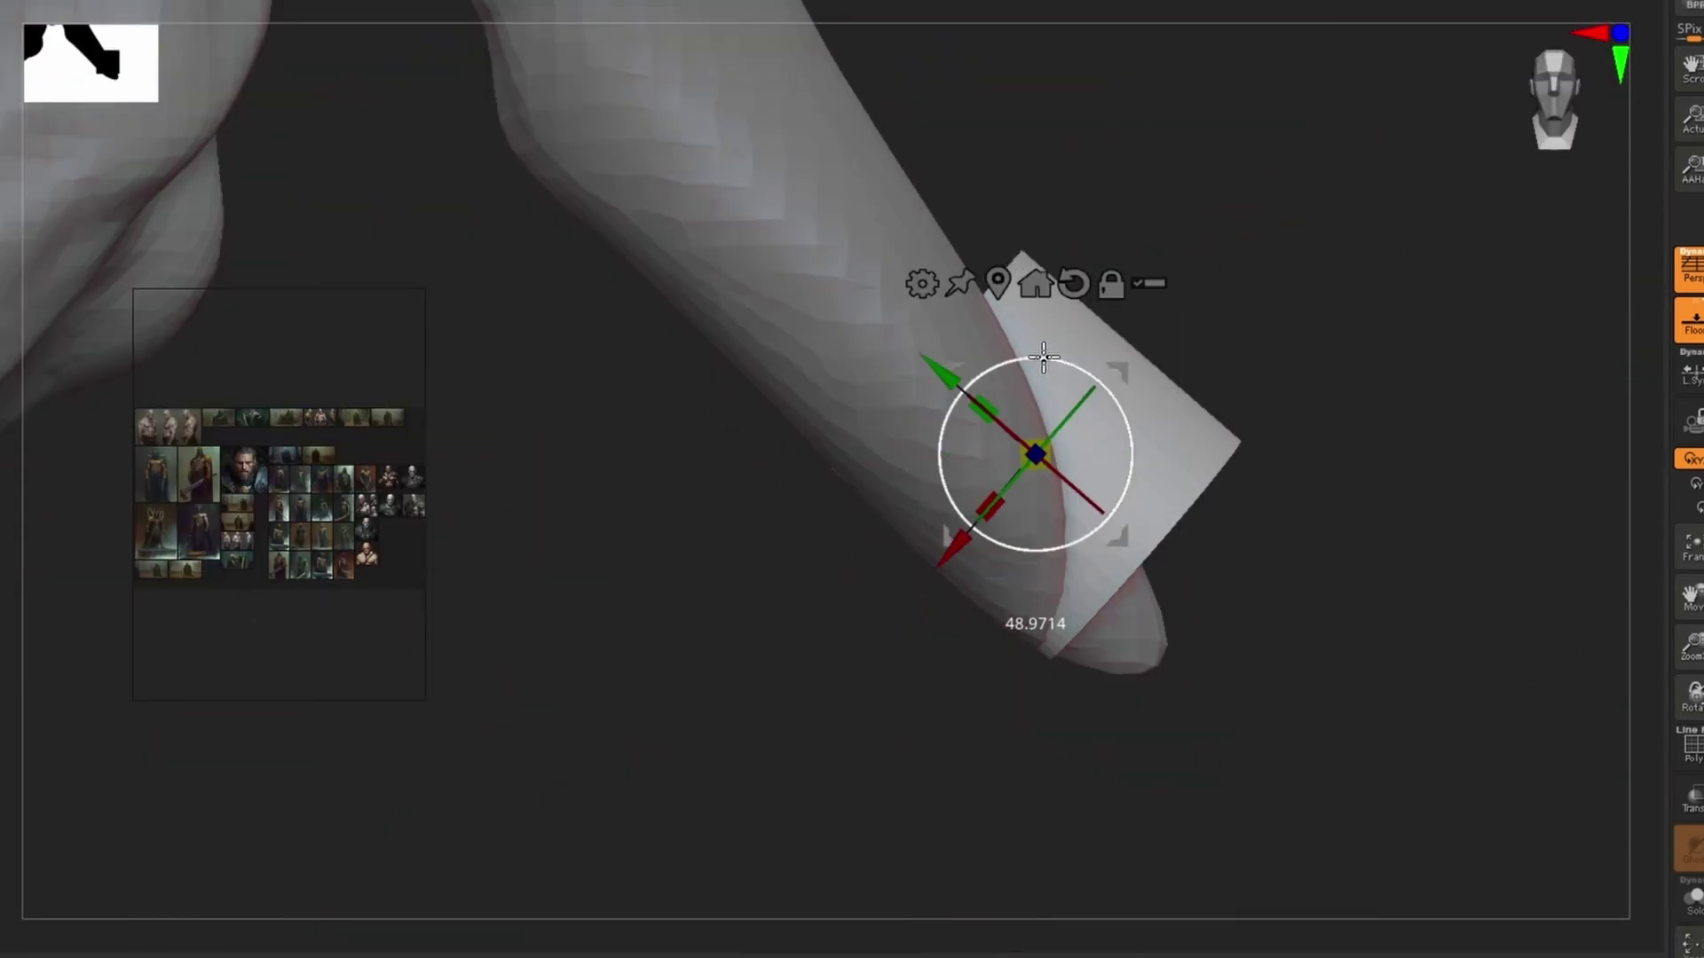
{"action": "left_click_drag", "start_coordinate": [1044, 357], "coordinate": [1041, 457]}
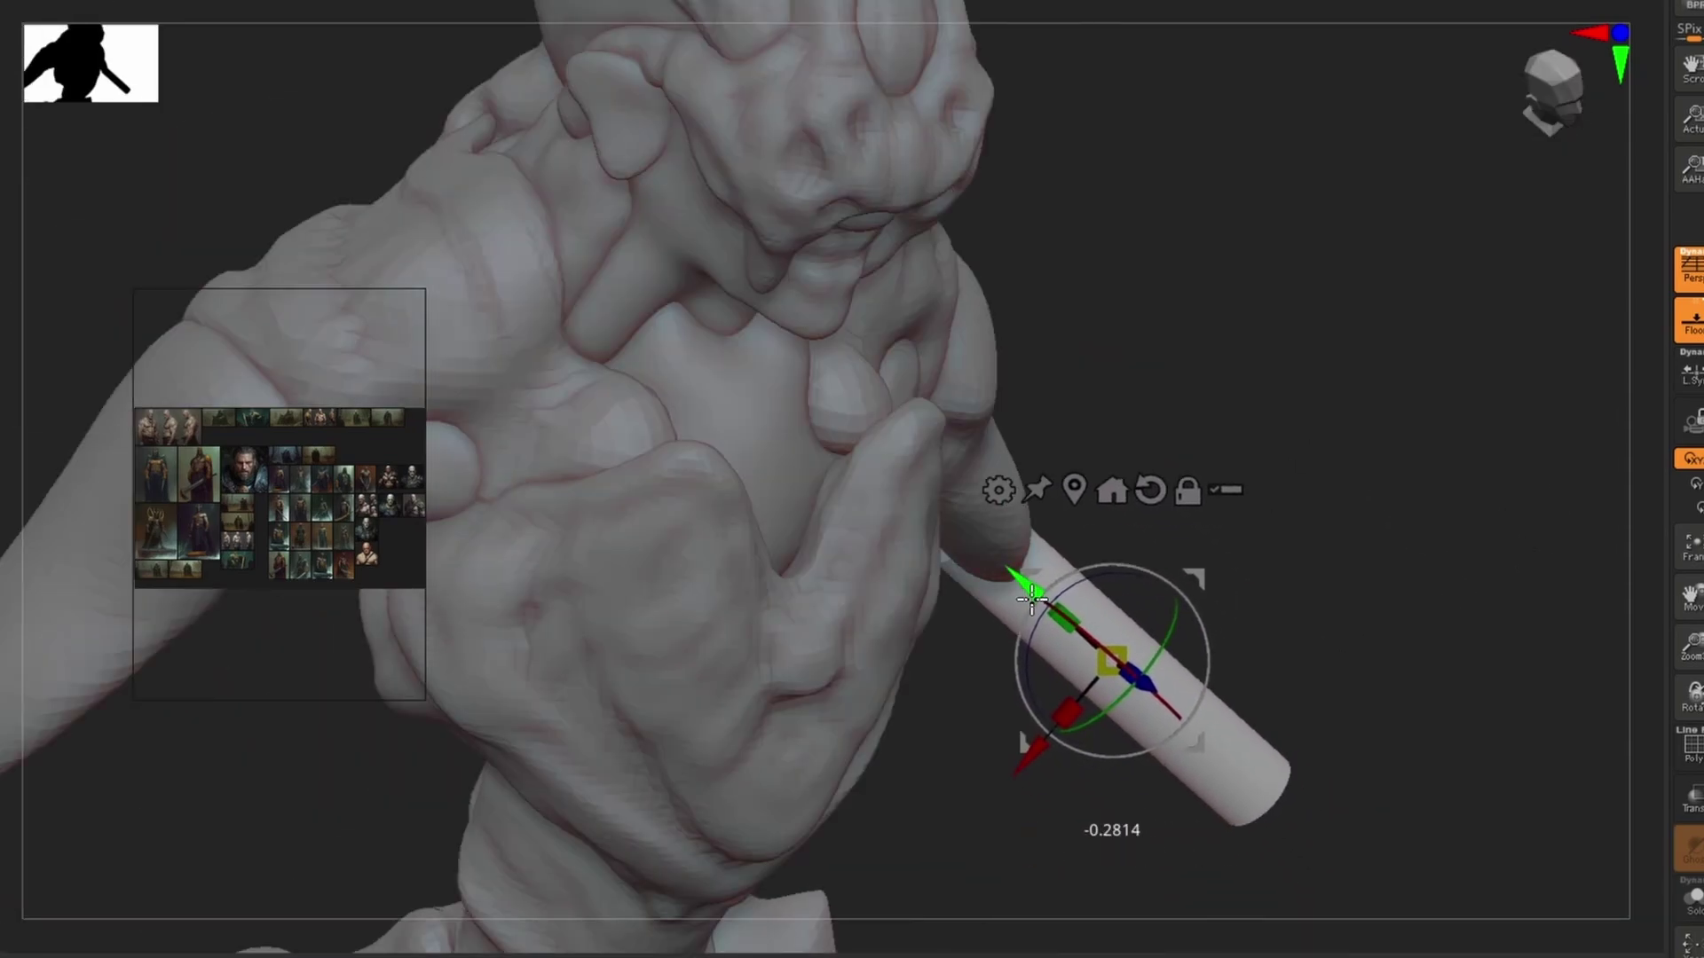
{"action": "mouse_move", "coordinate": [1031, 601]}
{"action": "left_mouse_down"}
{"action": "mouse_move", "coordinate": [1091, 525]}
{"action": "mouse_move", "coordinate": [1228, 654]}
{"action": "mouse_move", "coordinate": [1267, 611]}
{"action": "left_mouse_up"}
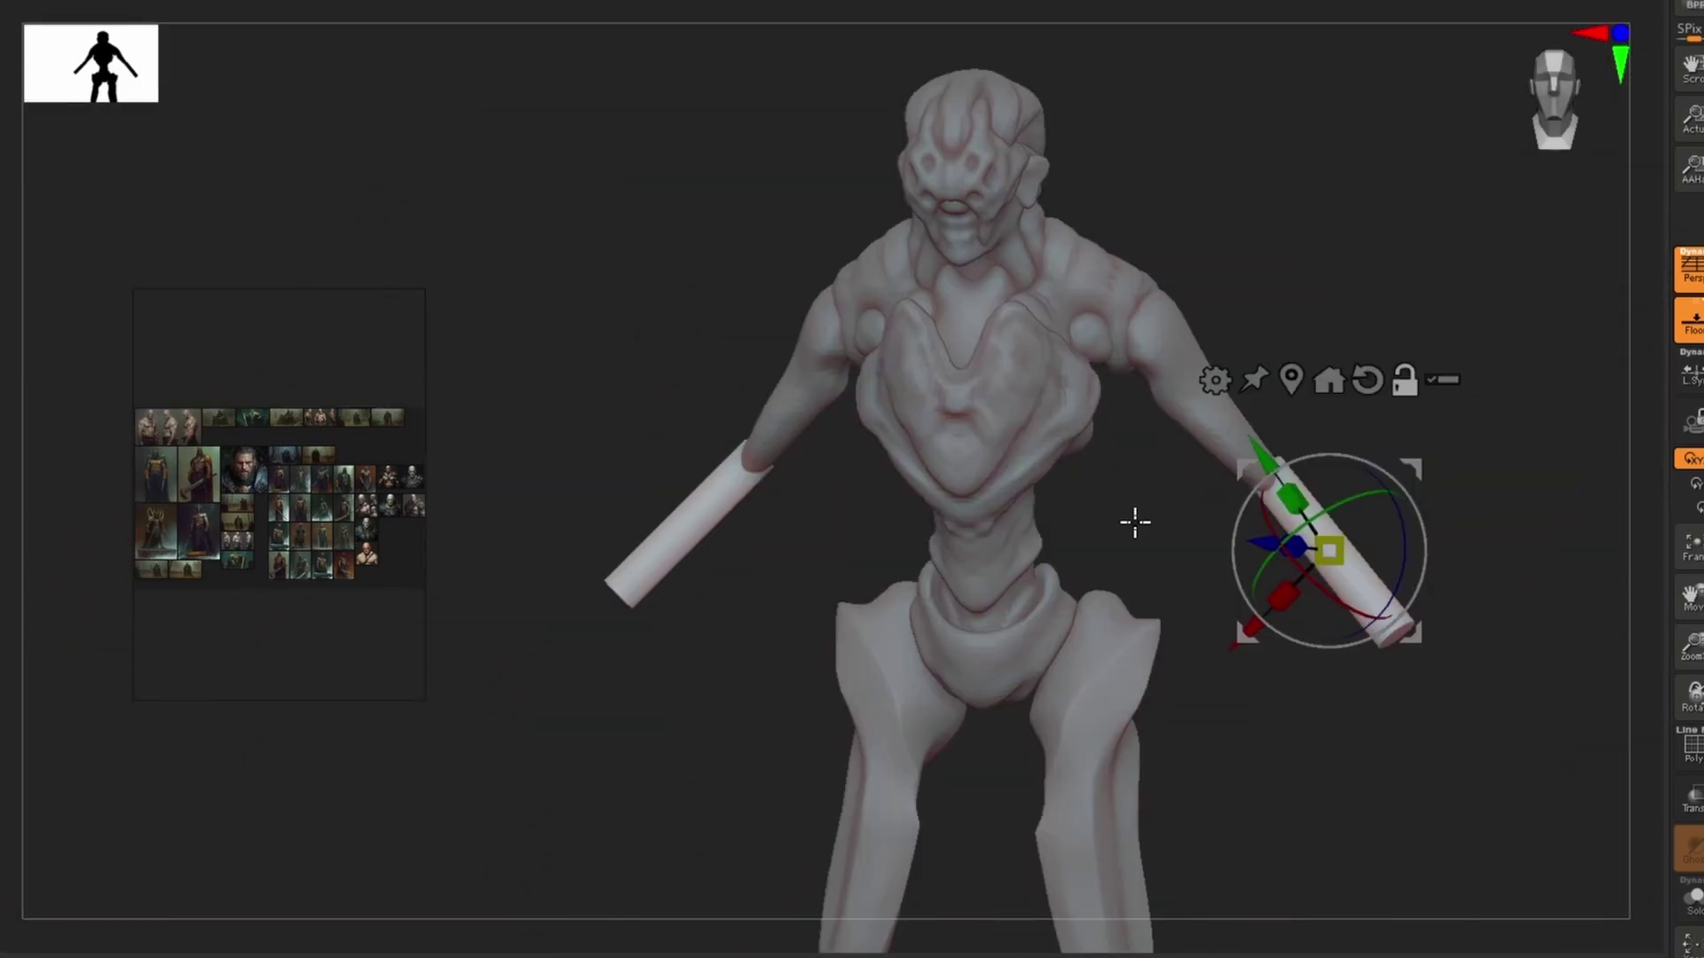
{"action": "mouse_move", "coordinate": [1135, 523]}
{"action": "left_mouse_down"}
{"action": "mouse_move", "coordinate": [1339, 349]}
{"action": "mouse_move", "coordinate": [1578, 764]}
{"action": "mouse_move", "coordinate": [1444, 513]}
{"action": "mouse_move", "coordinate": [1396, 293]}
{"action": "mouse_move", "coordinate": [1260, 610]}
{"action": "mouse_move", "coordinate": [1494, 479]}
{"action": "mouse_move", "coordinate": [1358, 467]}
{"action": "mouse_move", "coordinate": [1290, 430]}
{"action": "mouse_move", "coordinate": [1428, 394]}
{"action": "mouse_move", "coordinate": [1372, 406]}
{"action": "mouse_move", "coordinate": [760, 216]}
{"action": "mouse_move", "coordinate": [878, 676]}
{"action": "mouse_move", "coordinate": [1076, 426]}
{"action": "mouse_move", "coordinate": [1047, 533]}
{"action": "mouse_move", "coordinate": [722, 206]}
{"action": "left_mouse_up"}
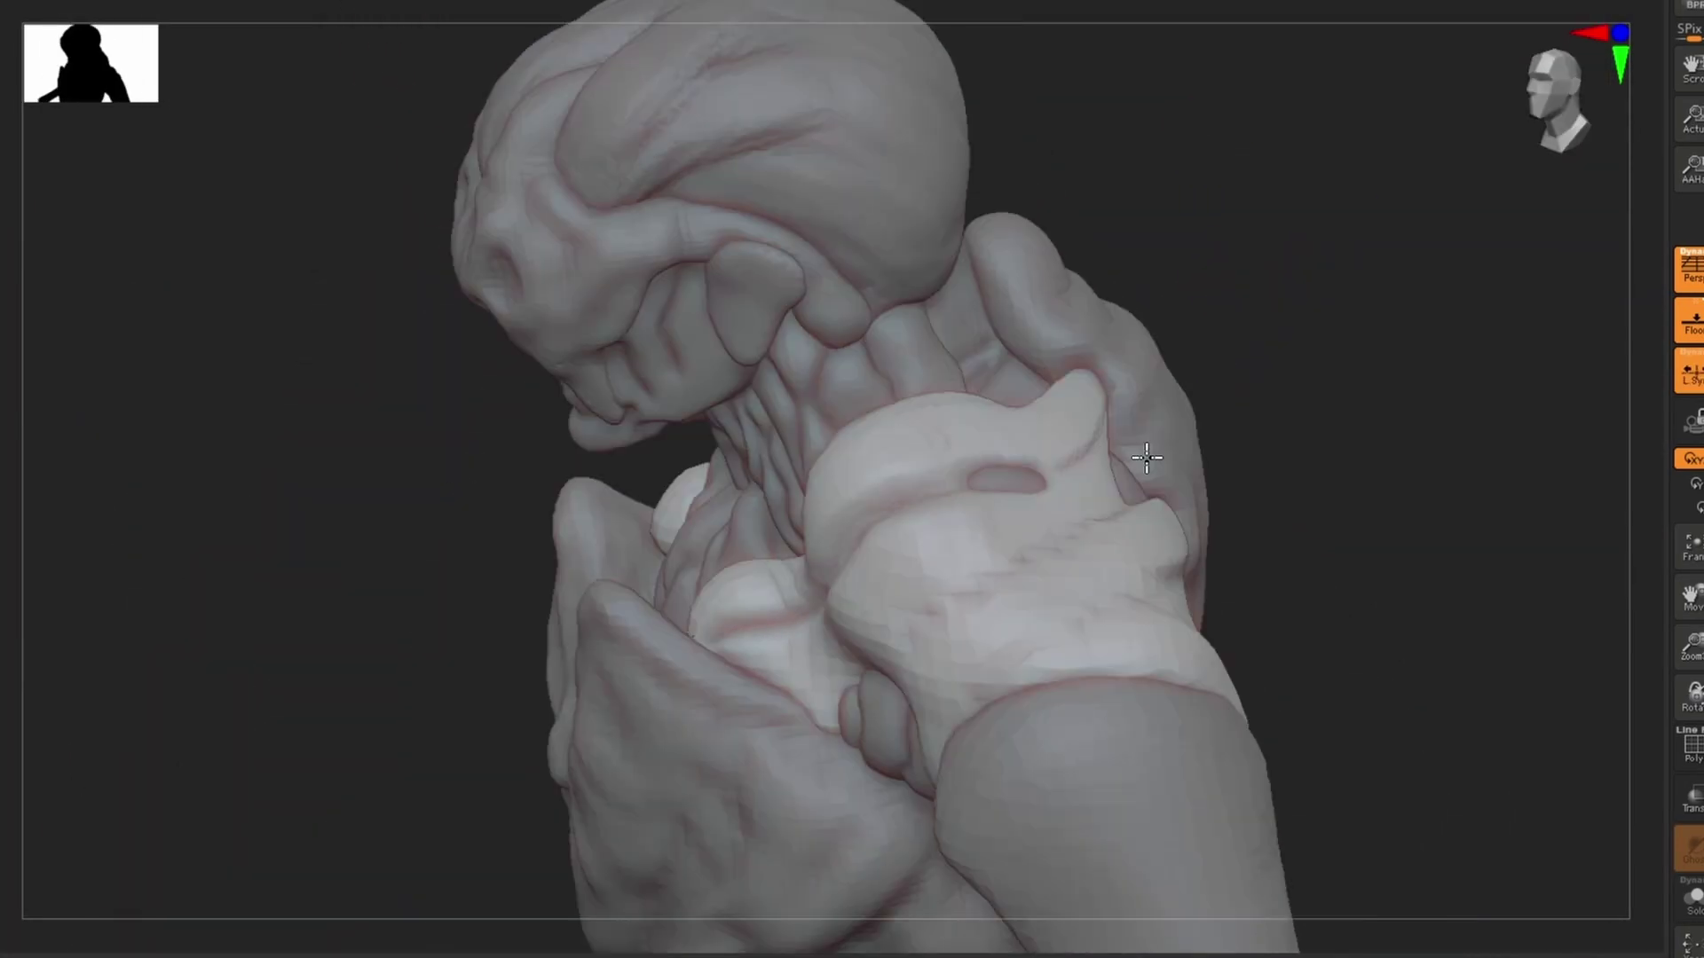
Orbit the creature from the leg to a close forearm view and back to the full torso.
{"action": "mouse_move", "coordinate": [1147, 458]}
{"action": "left_mouse_down"}
{"action": "mouse_move", "coordinate": [784, 556]}
{"action": "mouse_move", "coordinate": [1286, 621]}
{"action": "mouse_move", "coordinate": [1282, 387]}
{"action": "mouse_move", "coordinate": [1426, 367]}
{"action": "mouse_move", "coordinate": [1331, 914]}
{"action": "mouse_move", "coordinate": [548, 342]}
{"action": "mouse_move", "coordinate": [643, 666]}
{"action": "mouse_move", "coordinate": [878, 441]}
{"action": "mouse_move", "coordinate": [1237, 400]}
{"action": "mouse_move", "coordinate": [1057, 288]}
{"action": "left_mouse_up"}
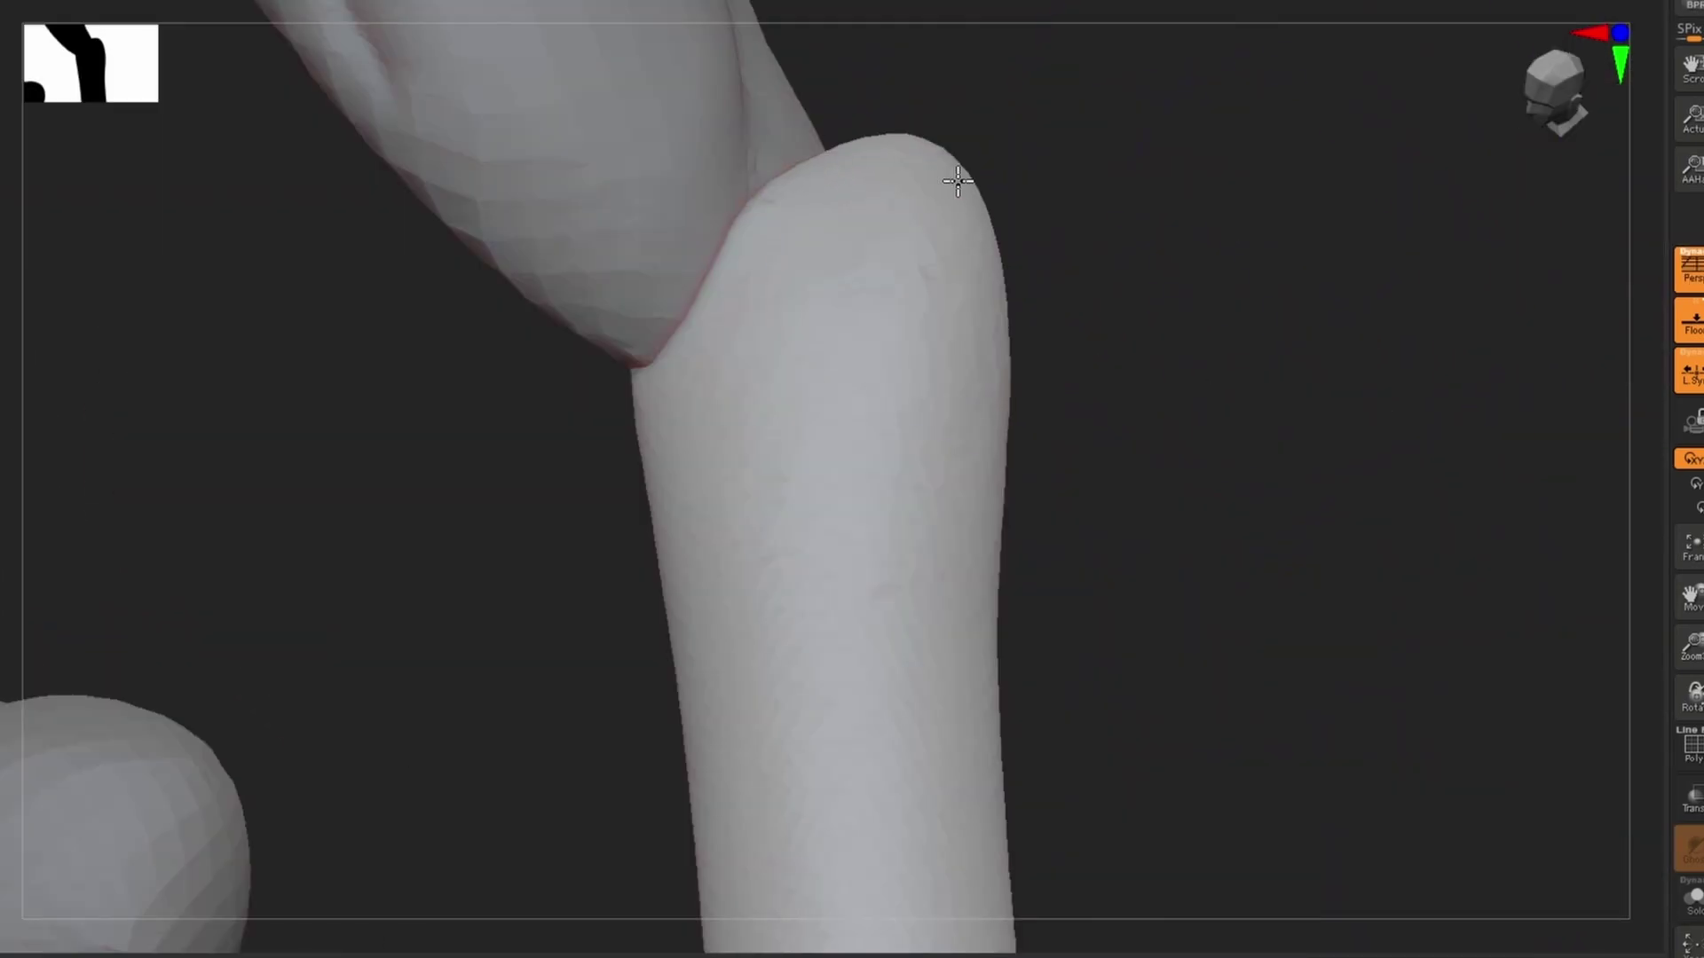
{"action": "mouse_move", "coordinate": [957, 182]}
{"action": "left_mouse_down"}
{"action": "mouse_move", "coordinate": [1198, 353]}
{"action": "mouse_move", "coordinate": [547, 478]}
{"action": "left_mouse_up"}
{"action": "mouse_move", "coordinate": [947, 710]}
{"action": "left_mouse_down"}
{"action": "mouse_move", "coordinate": [669, 258]}
{"action": "mouse_move", "coordinate": [1308, 381]}
{"action": "mouse_move", "coordinate": [1299, 560]}
{"action": "mouse_move", "coordinate": [1190, 487]}
{"action": "mouse_move", "coordinate": [788, 110]}
{"action": "mouse_move", "coordinate": [1116, 304]}
{"action": "mouse_move", "coordinate": [665, 400]}
{"action": "mouse_move", "coordinate": [1248, 411]}
{"action": "mouse_move", "coordinate": [1169, 421]}
{"action": "left_mouse_up"}
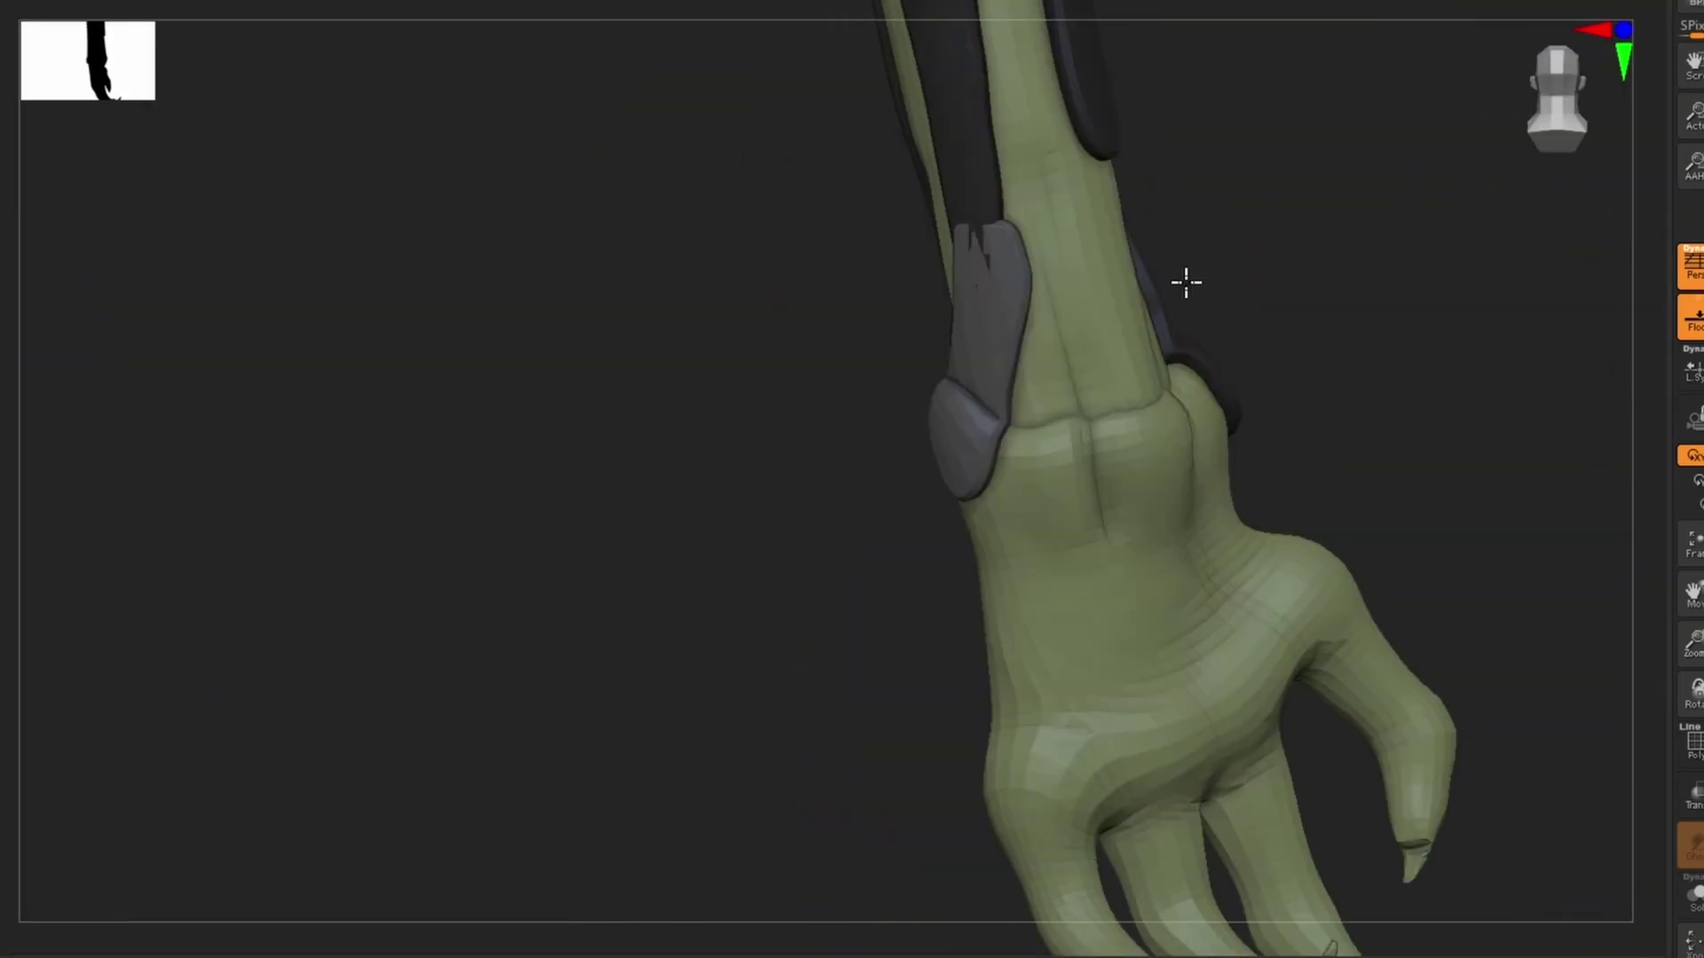
Mask armor plate shapes on the leg and two on the forearm.
{"action": "mouse_move", "coordinate": [943, 11]}
{"action": "left_mouse_down"}
{"action": "mouse_move", "coordinate": [1273, 393]}
{"action": "mouse_move", "coordinate": [1236, 453]}
{"action": "mouse_move", "coordinate": [757, 449]}
{"action": "mouse_move", "coordinate": [1259, 174]}
{"action": "mouse_move", "coordinate": [432, 434]}
{"action": "left_mouse_up"}
{"action": "left_click_drag", "start_coordinate": [856, 310], "coordinate": [739, 611], "text": "ctrl"}
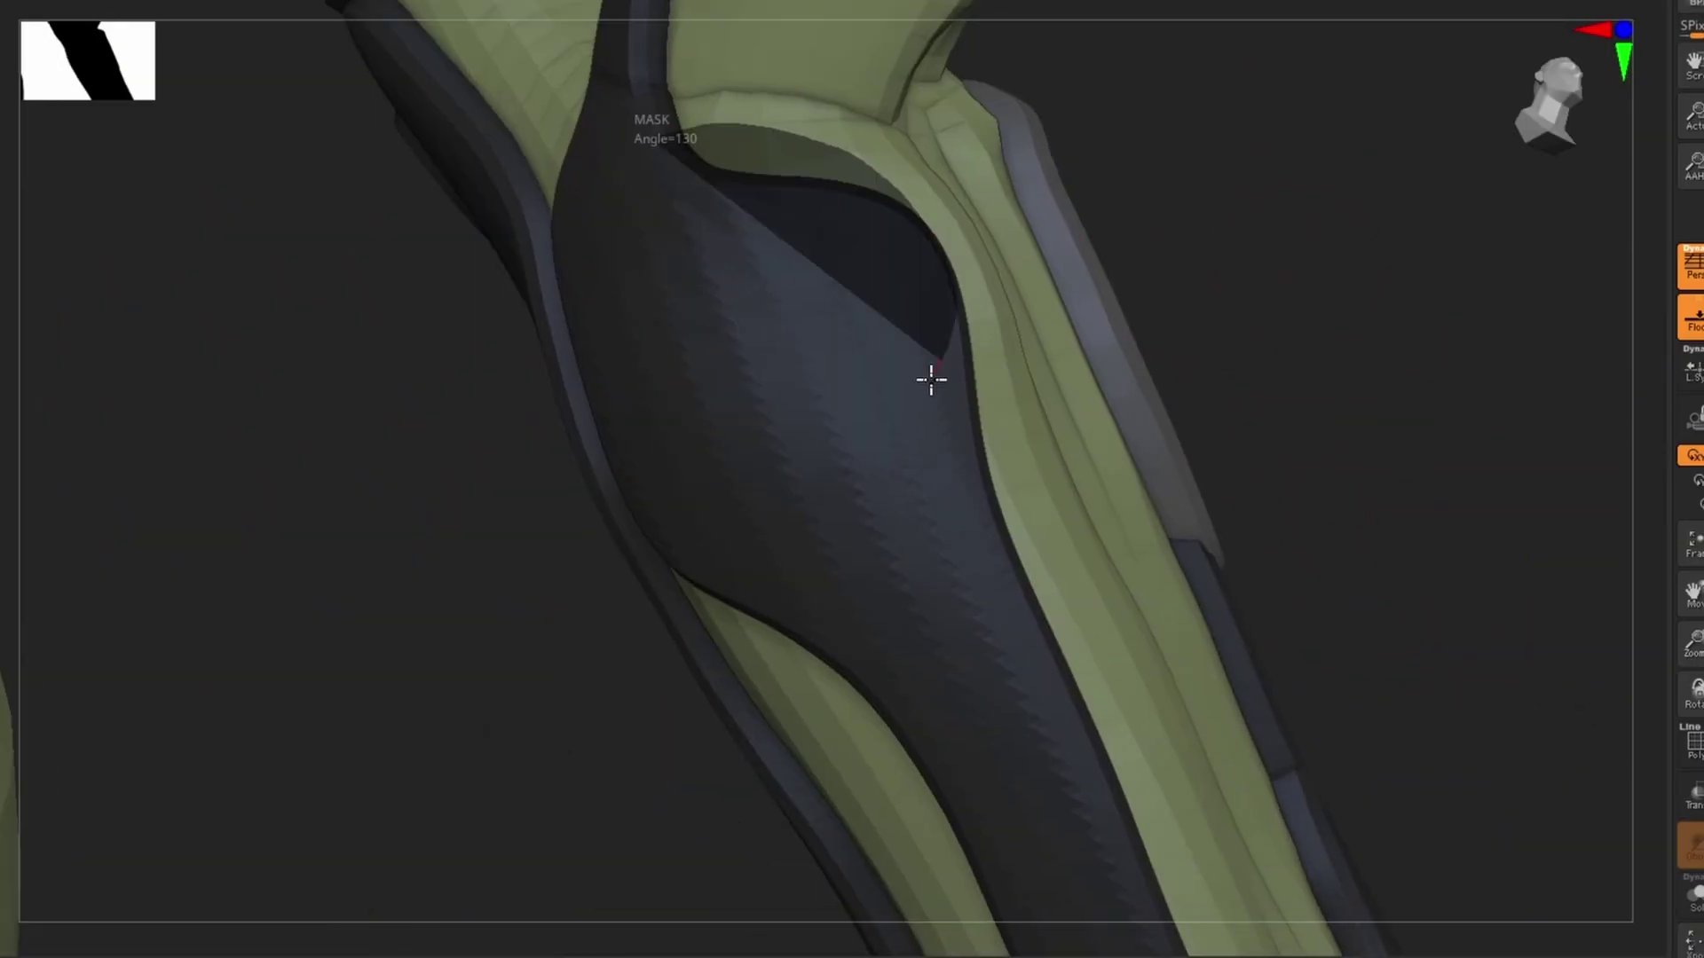
{"action": "mouse_move", "coordinate": [931, 380]}
{"action": "left_mouse_down"}
{"action": "mouse_move", "coordinate": [734, 369]}
{"action": "mouse_move", "coordinate": [817, 407]}
{"action": "mouse_move", "coordinate": [1186, 348]}
{"action": "left_mouse_up"}
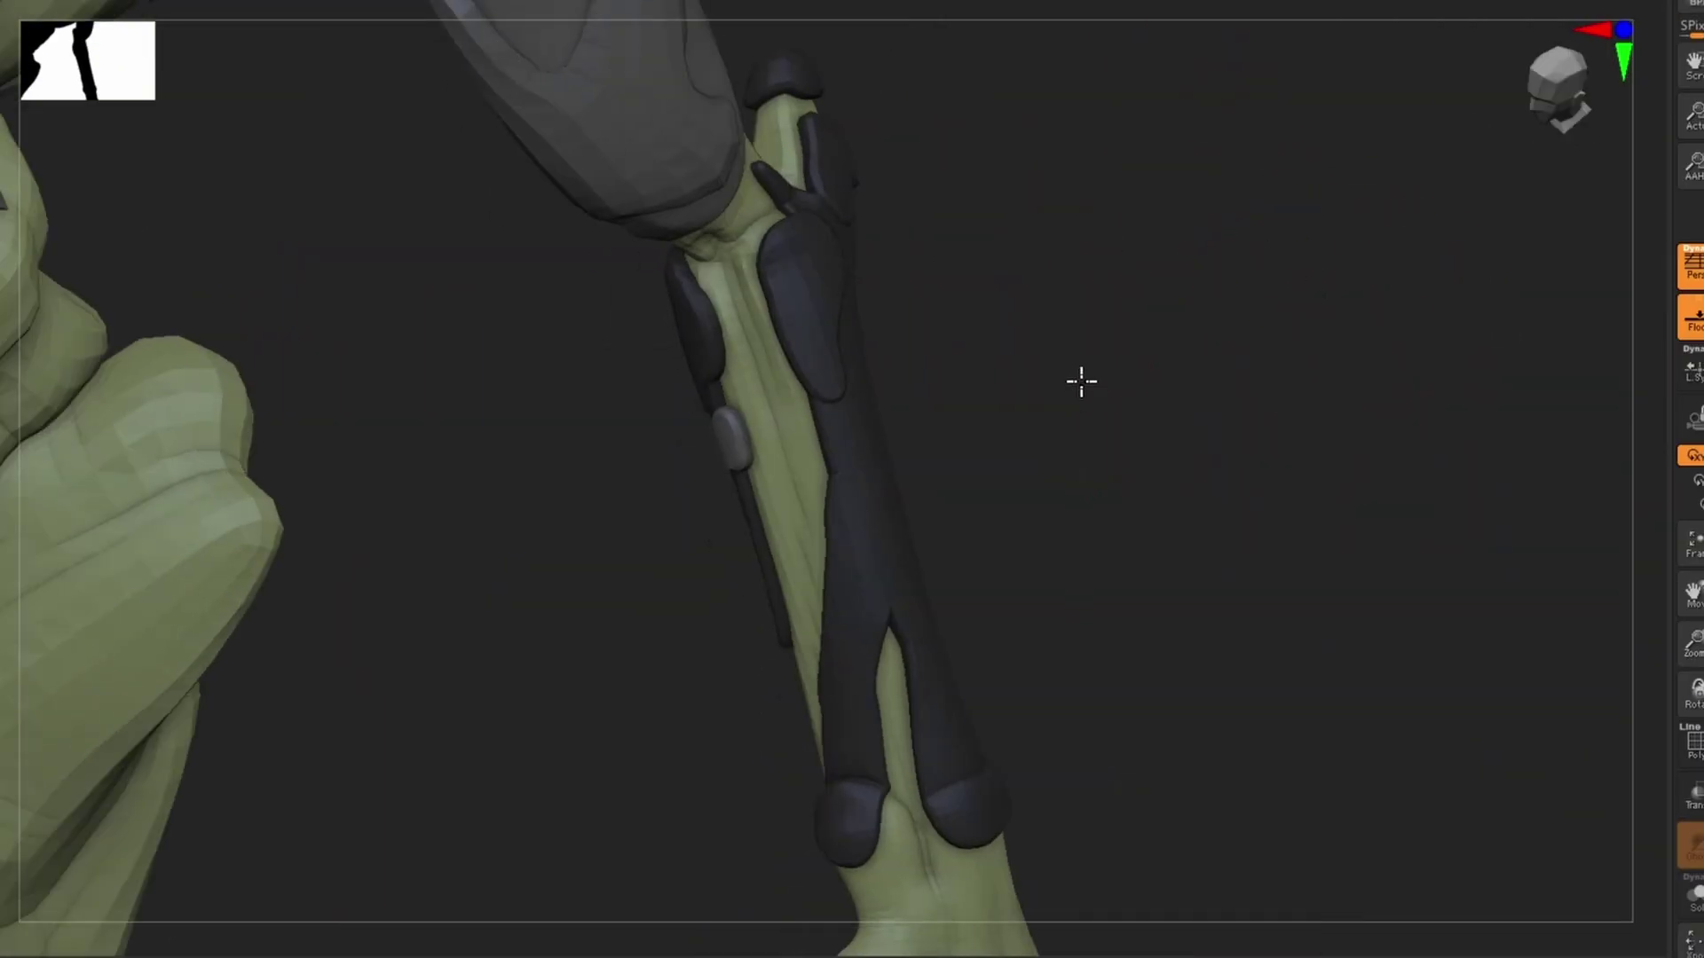
{"action": "mouse_move", "coordinate": [1081, 381]}
{"action": "left_mouse_down"}
{"action": "mouse_move", "coordinate": [1027, 780]}
{"action": "mouse_move", "coordinate": [1050, 388]}
{"action": "mouse_move", "coordinate": [1335, 350]}
{"action": "left_mouse_up"}
{"action": "mouse_move", "coordinate": [843, 266]}
{"action": "left_mouse_down", "text": "ctrl"}
{"action": "mouse_move", "coordinate": [763, 548]}
{"action": "mouse_move", "coordinate": [1305, 160]}
{"action": "mouse_move", "coordinate": [597, 505]}
{"action": "mouse_move", "coordinate": [1046, 621]}
{"action": "mouse_move", "coordinate": [1052, 800]}
{"action": "mouse_move", "coordinate": [1232, 388]}
{"action": "mouse_move", "coordinate": [1023, 347]}
{"action": "mouse_move", "coordinate": [818, 364]}
{"action": "mouse_move", "coordinate": [1175, 285]}
{"action": "mouse_move", "coordinate": [1076, 319]}
{"action": "mouse_move", "coordinate": [943, 328]}
{"action": "mouse_move", "coordinate": [753, 488]}
{"action": "mouse_move", "coordinate": [833, 628]}
{"action": "mouse_move", "coordinate": [1186, 323]}
{"action": "mouse_move", "coordinate": [1056, 280]}
{"action": "mouse_move", "coordinate": [1077, 369]}
{"action": "mouse_move", "coordinate": [1645, 414]}
{"action": "left_mouse_up", "text": "ctrl"}
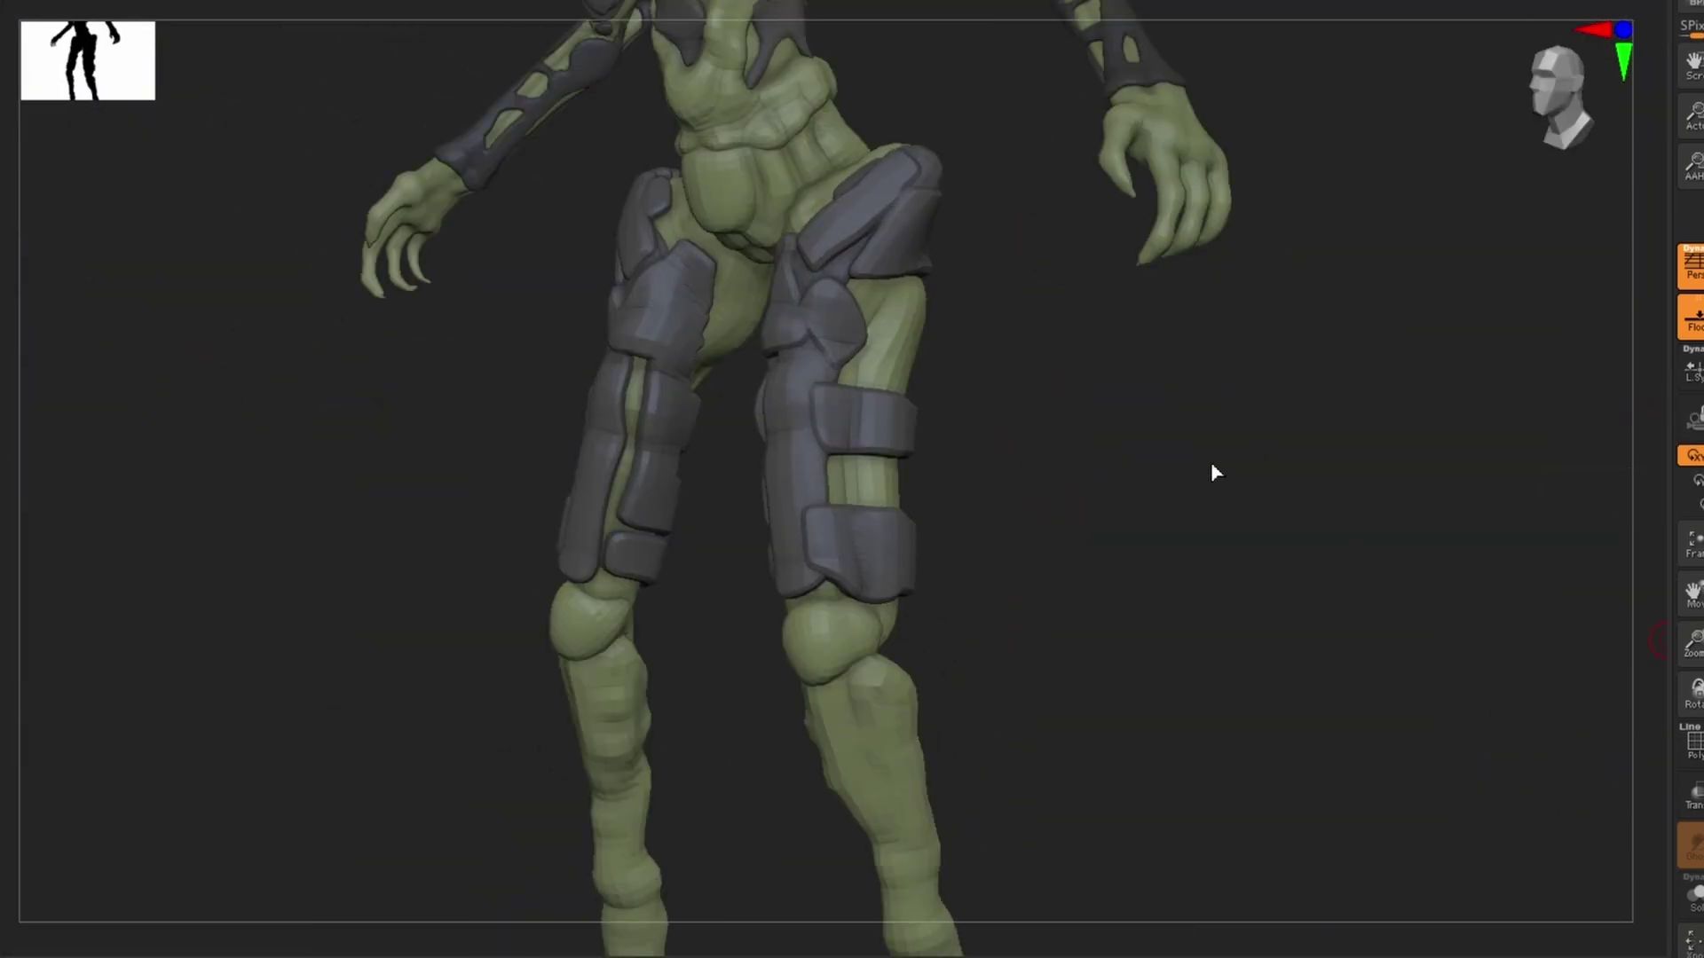
Mask two rectangular and one triangular plate area on the shin, then inspect the boot.
{"action": "mouse_move", "coordinate": [1287, 441]}
{"action": "left_mouse_down"}
{"action": "mouse_move", "coordinate": [1340, 464]}
{"action": "mouse_move", "coordinate": [1255, 411]}
{"action": "left_mouse_up"}
{"action": "mouse_move", "coordinate": [1141, 563]}
{"action": "left_mouse_down", "text": "ctrl"}
{"action": "mouse_move", "coordinate": [1101, 222]}
{"action": "mouse_move", "coordinate": [1216, 285]}
{"action": "mouse_move", "coordinate": [1057, 239]}
{"action": "mouse_move", "coordinate": [1293, 327]}
{"action": "mouse_move", "coordinate": [1011, 390]}
{"action": "left_mouse_up", "text": "ctrl"}
{"action": "mouse_move", "coordinate": [1012, 390]}
{"action": "left_mouse_down", "text": "ctrl"}
{"action": "mouse_move", "coordinate": [1117, 500]}
{"action": "mouse_move", "coordinate": [898, 484]}
{"action": "mouse_move", "coordinate": [1178, 472]}
{"action": "mouse_move", "coordinate": [1078, 19]}
{"action": "mouse_move", "coordinate": [954, 427]}
{"action": "mouse_move", "coordinate": [985, 278]}
{"action": "mouse_move", "coordinate": [1339, 248]}
{"action": "mouse_move", "coordinate": [1206, 381]}
{"action": "mouse_move", "coordinate": [1132, 240]}
{"action": "mouse_move", "coordinate": [1251, 346]}
{"action": "mouse_move", "coordinate": [1233, 332]}
{"action": "mouse_move", "coordinate": [1384, 346]}
{"action": "mouse_move", "coordinate": [737, 524]}
{"action": "mouse_move", "coordinate": [1083, 451]}
{"action": "left_mouse_up", "text": "ctrl"}
{"action": "mouse_move", "coordinate": [865, 621]}
{"action": "left_mouse_down"}
{"action": "mouse_move", "coordinate": [844, 722]}
{"action": "mouse_move", "coordinate": [684, 533]}
{"action": "mouse_move", "coordinate": [1190, 533]}
{"action": "mouse_move", "coordinate": [1286, 104]}
{"action": "mouse_move", "coordinate": [908, 145]}
{"action": "left_mouse_up"}
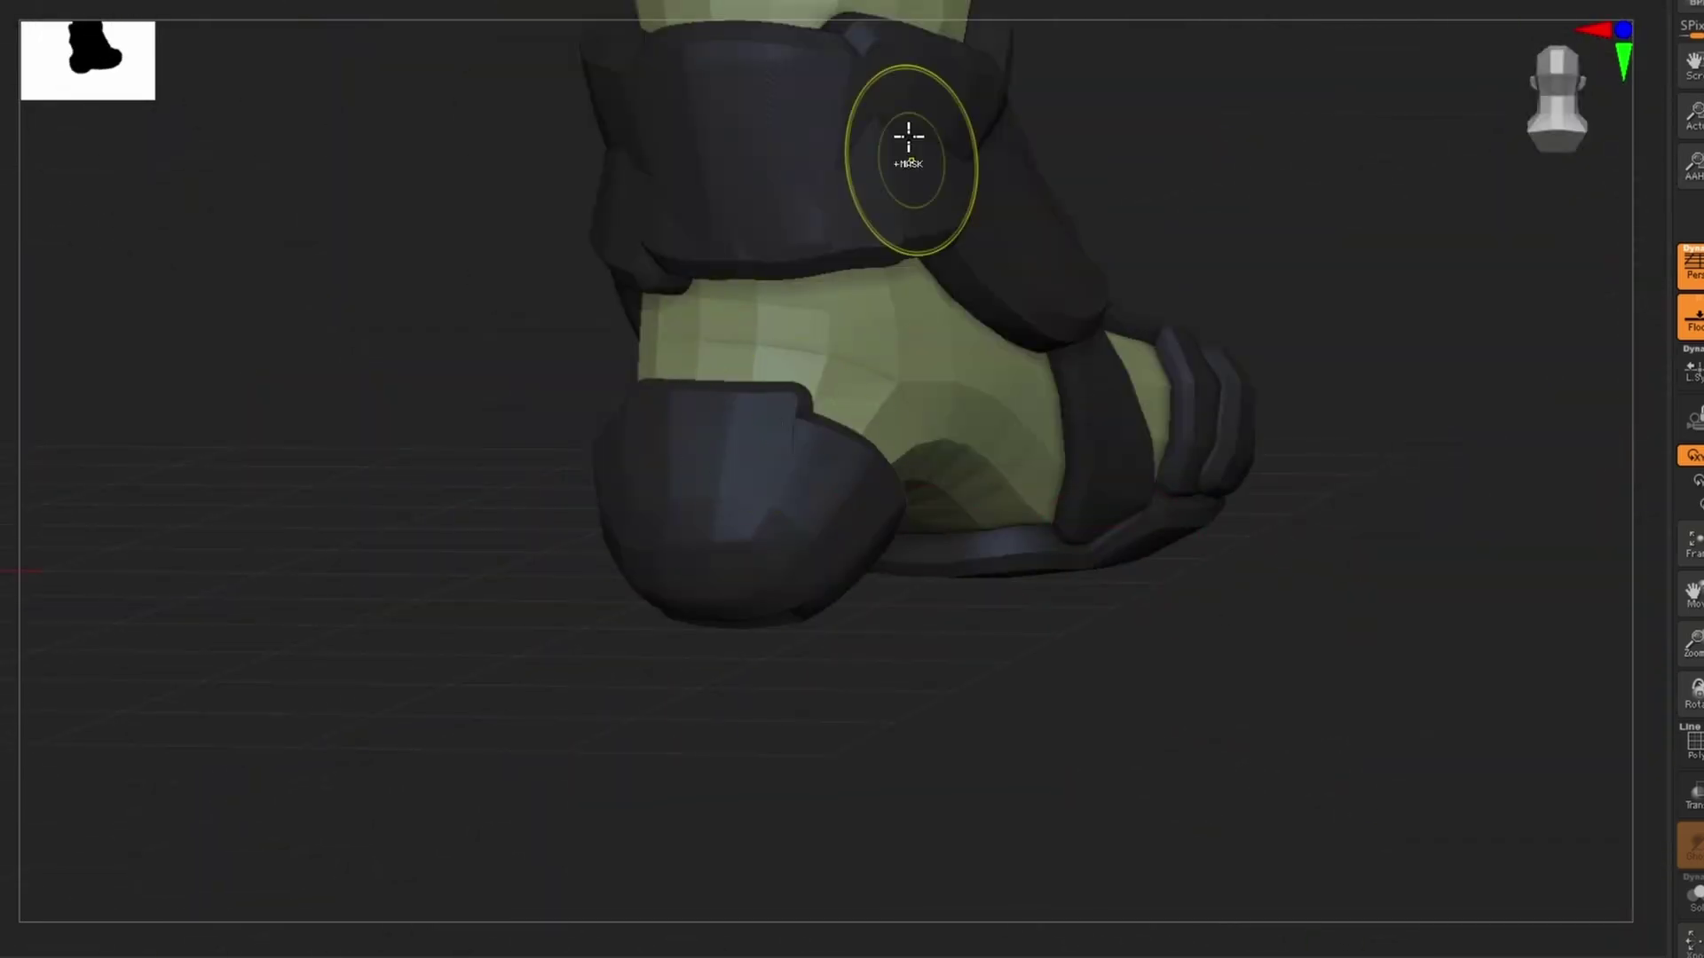
{"action": "mouse_move", "coordinate": [1411, 460]}
{"action": "left_mouse_down"}
{"action": "mouse_move", "coordinate": [1339, 459]}
{"action": "mouse_move", "coordinate": [1351, 334]}
{"action": "mouse_move", "coordinate": [1281, 437]}
{"action": "mouse_move", "coordinate": [1263, 544]}
{"action": "mouse_move", "coordinate": [1130, 491]}
{"action": "left_mouse_up"}
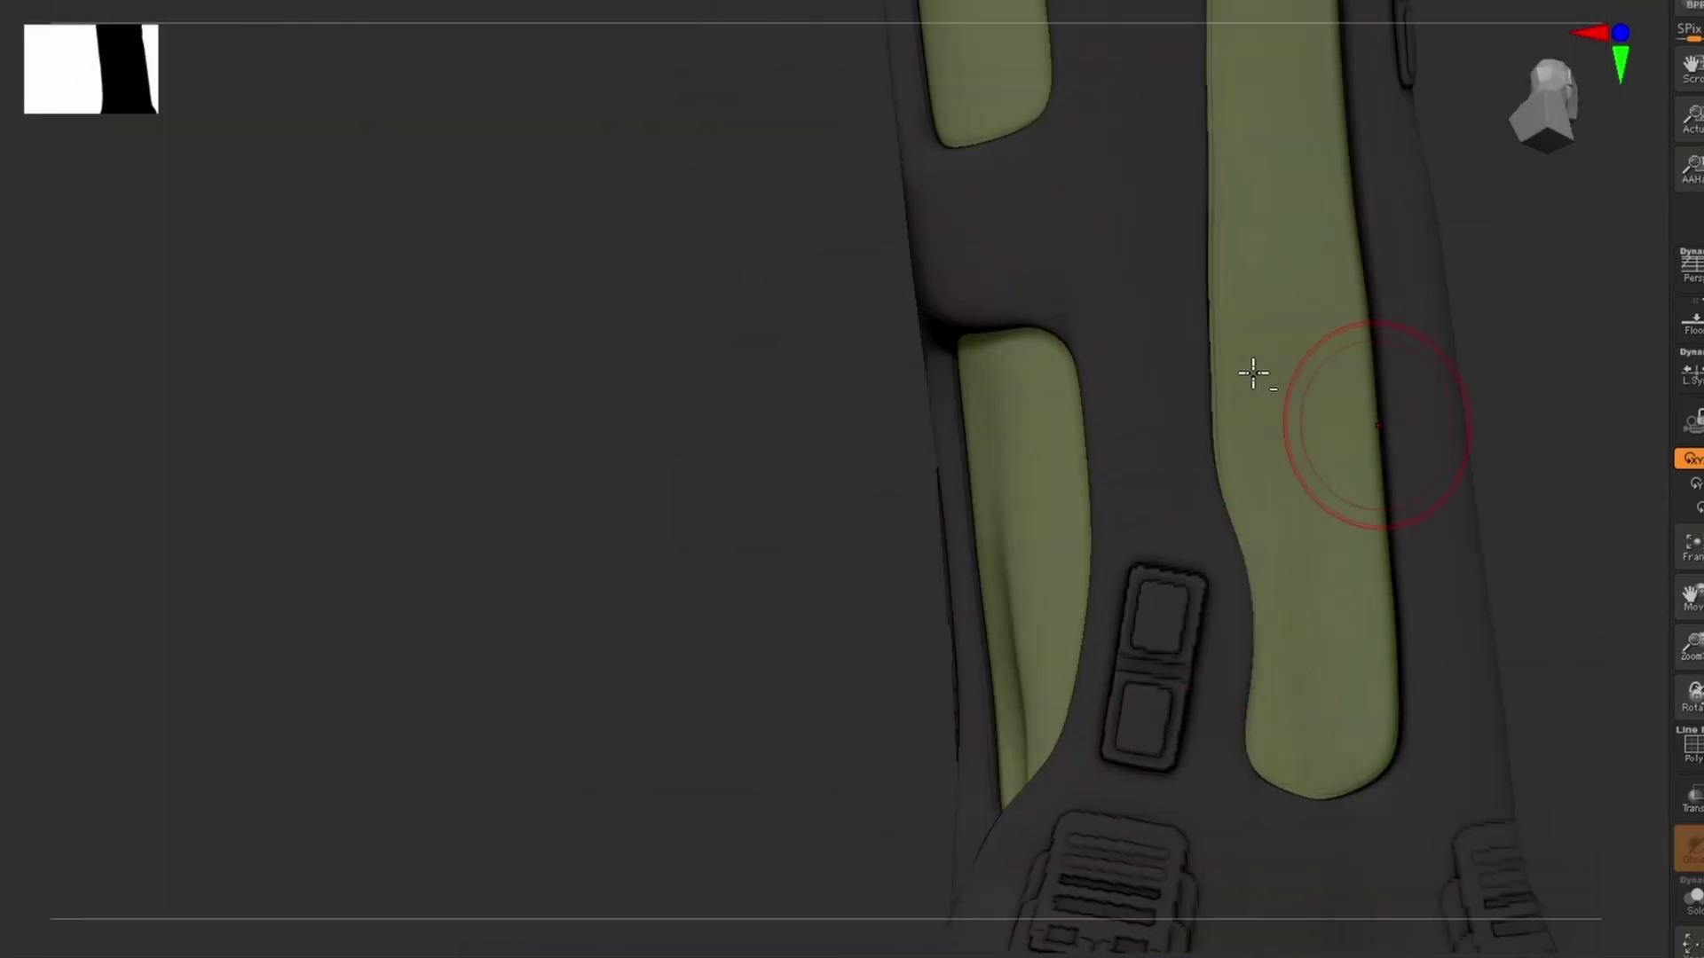
Orbit around the sculpt and scroll to inspect the detailed skin and armor.
{"action": "mouse_move", "coordinate": [1253, 373]}
{"action": "left_mouse_down"}
{"action": "mouse_move", "coordinate": [1168, 464]}
{"action": "mouse_move", "coordinate": [1216, 722]}
{"action": "mouse_move", "coordinate": [1282, 240]}
{"action": "mouse_move", "coordinate": [1146, 466]}
{"action": "left_mouse_up"}
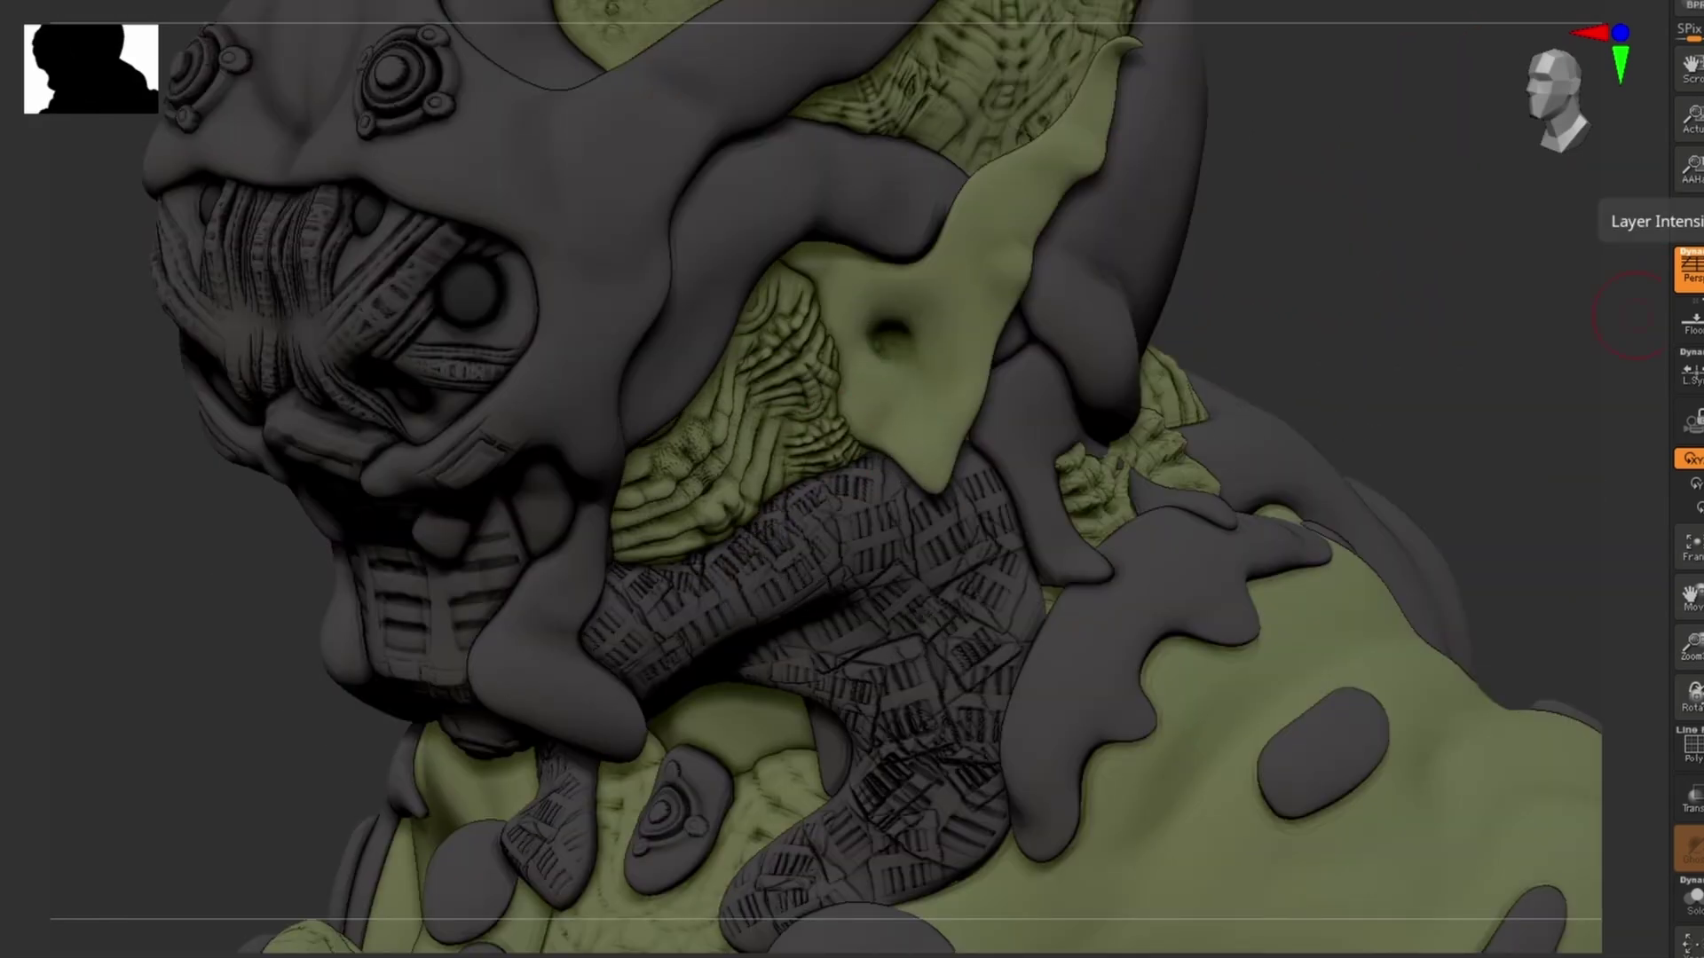
{"action": "scroll", "coordinate": [1152, 514], "scroll_direction": "up", "scroll_amount": 3}
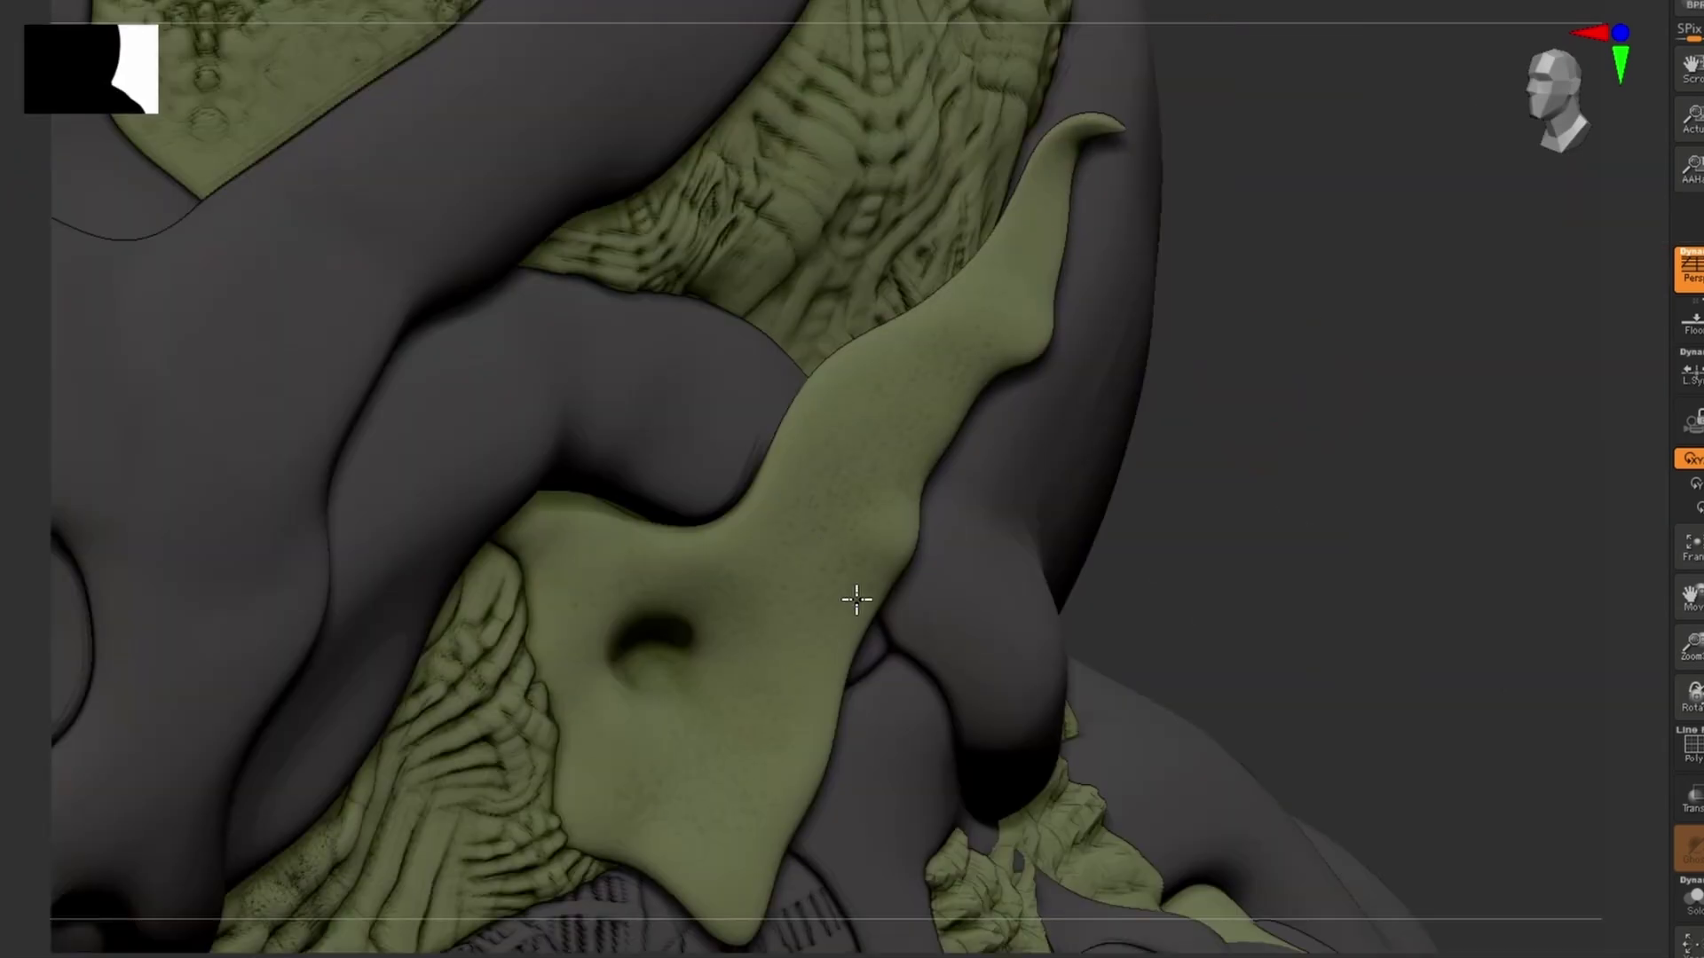